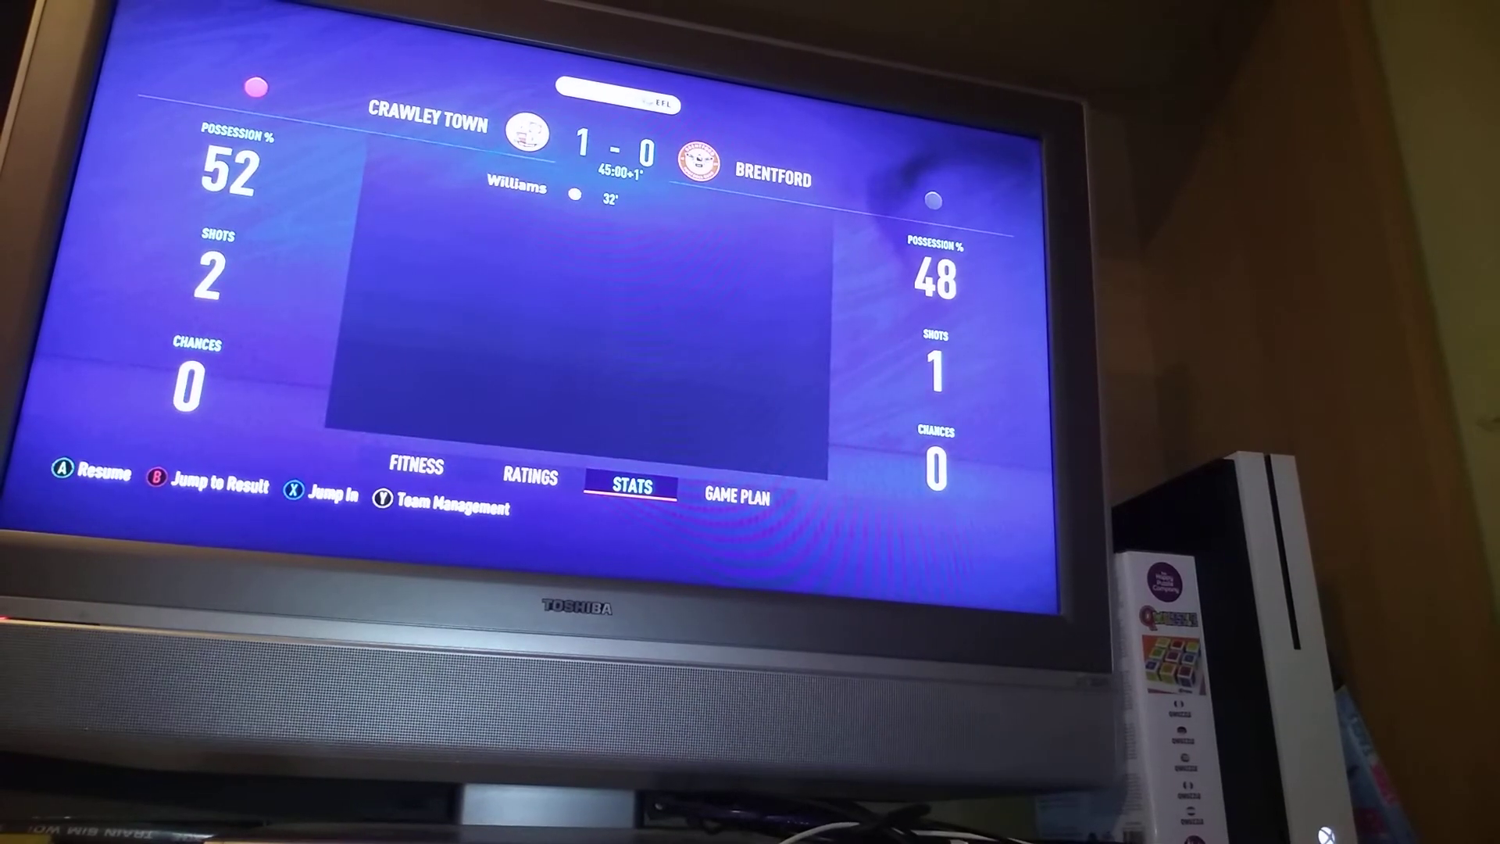
# - Check the half-time player ratings, then resume the second half of Crawley Town vs Brentford
pyautogui.press('Left')
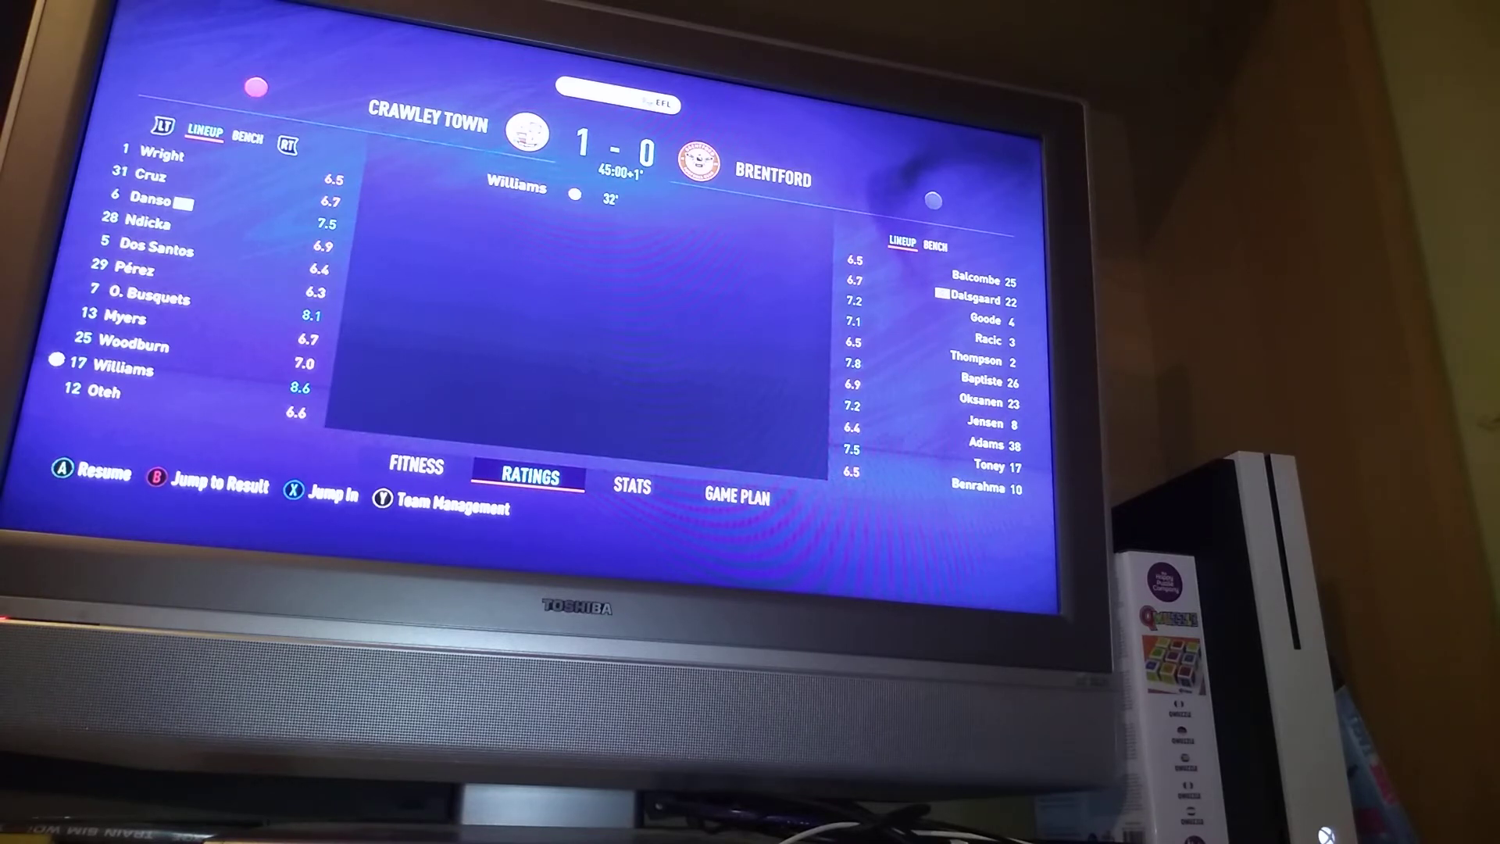
pyautogui.press('Return')
pyautogui.press('Left')
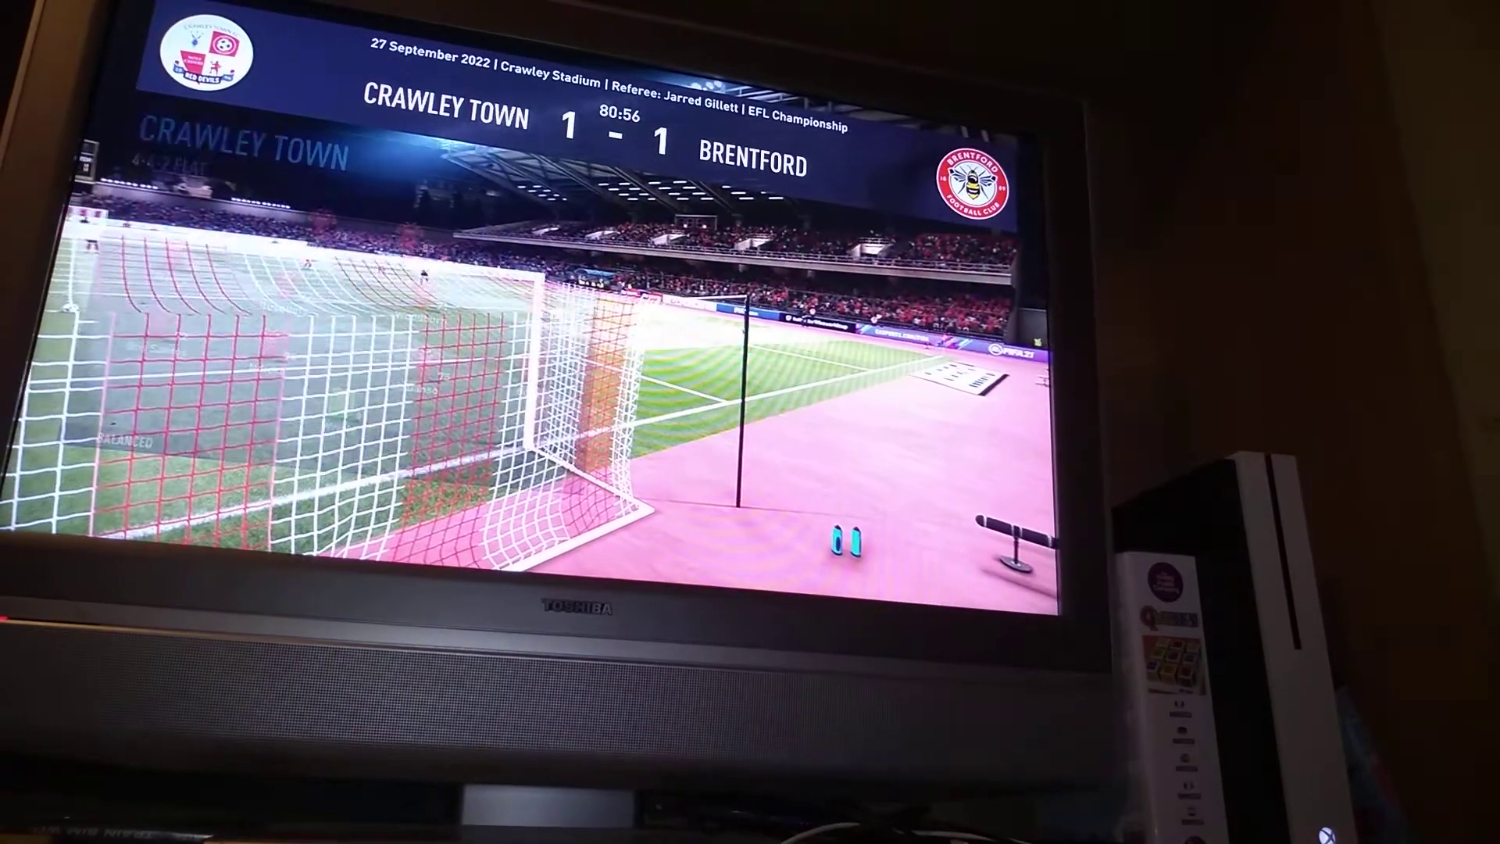
# - Pause the live match at 80:56 with the score level at 1–1
pyautogui.press('Escape')
# - Choose Sim Rest of Match from the pause menu to simulate on to 89:59
pyautogui.press('Down')
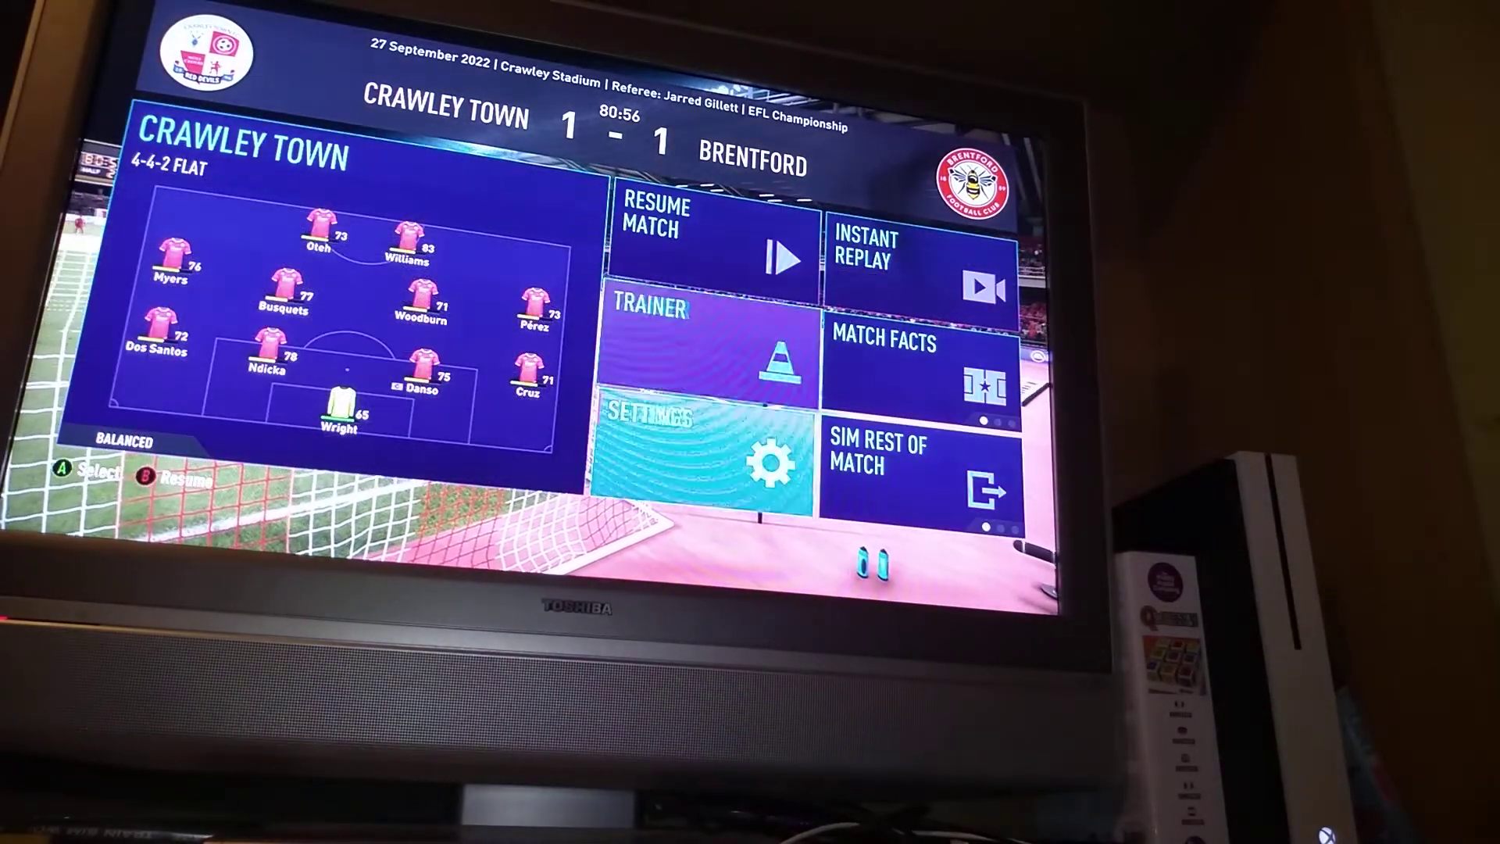
pyautogui.press('Right')
pyautogui.press('Return')
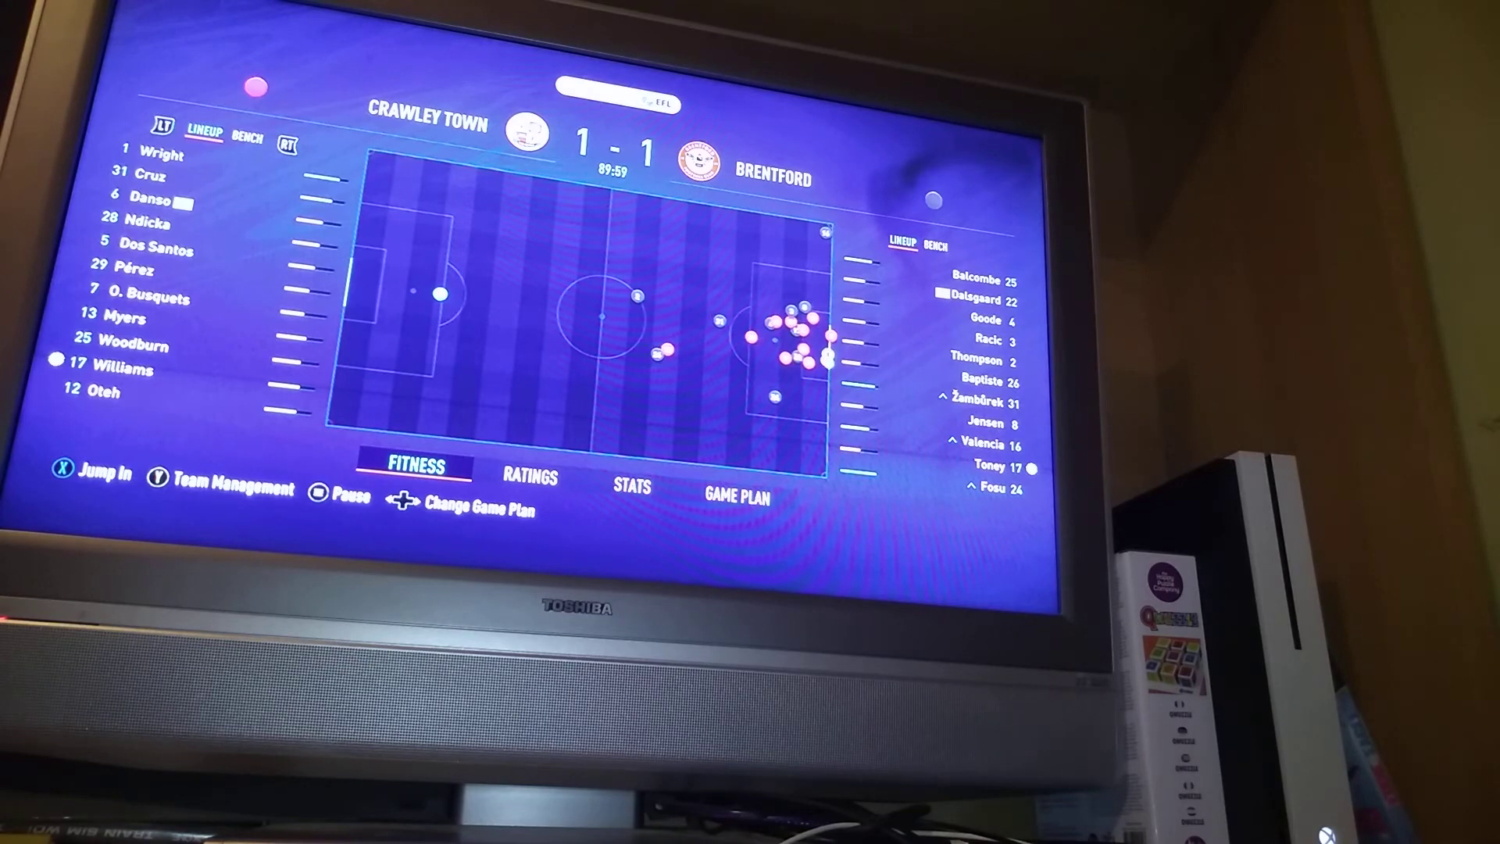
# - Play the final minute live as Woodburn's winner makes it Crawley Town 2–1
pyautogui.press('x')
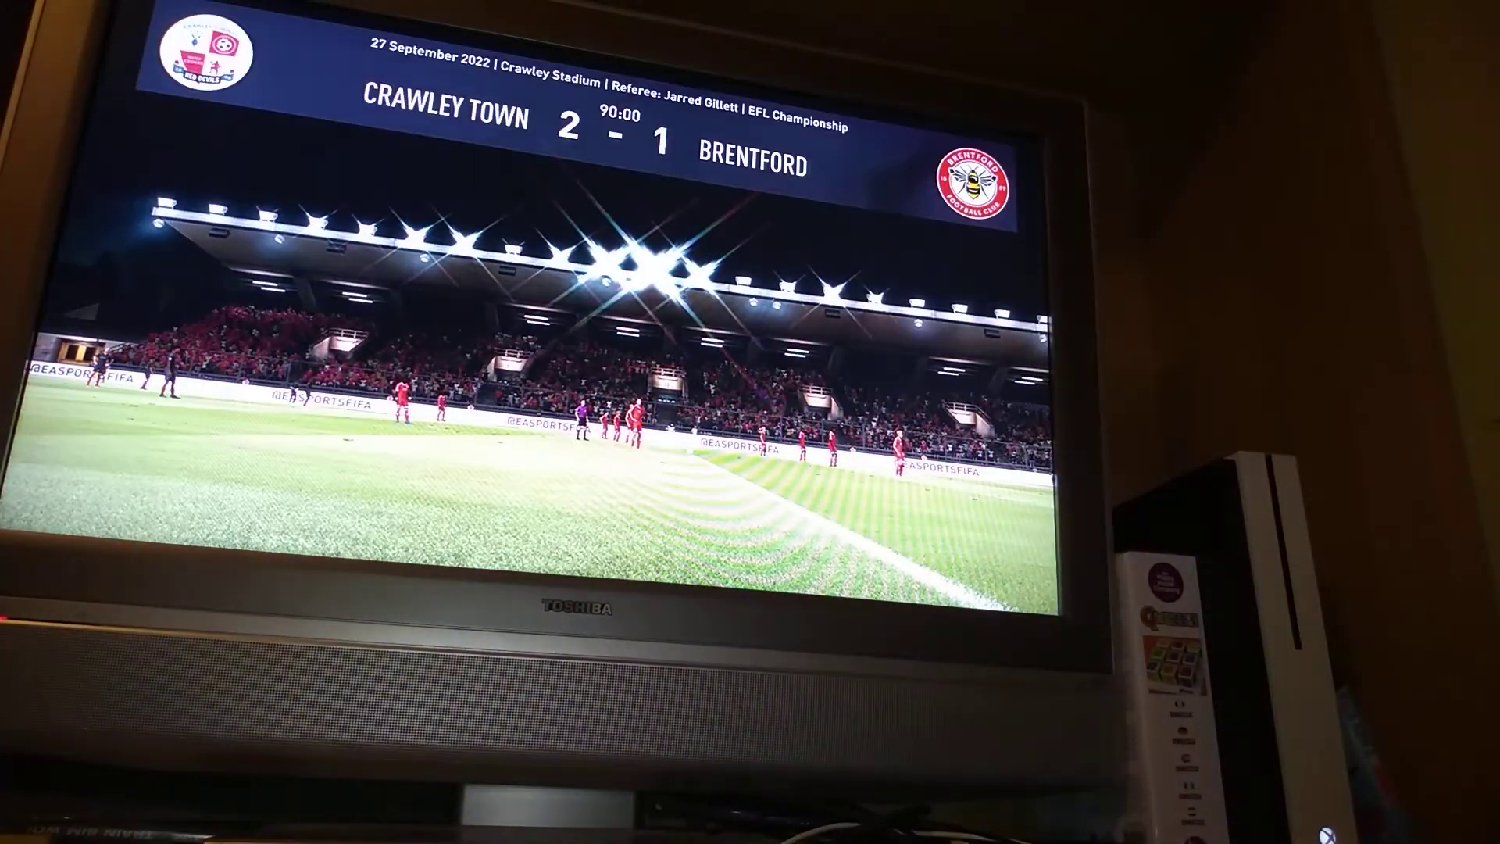
pyautogui.press('Escape')
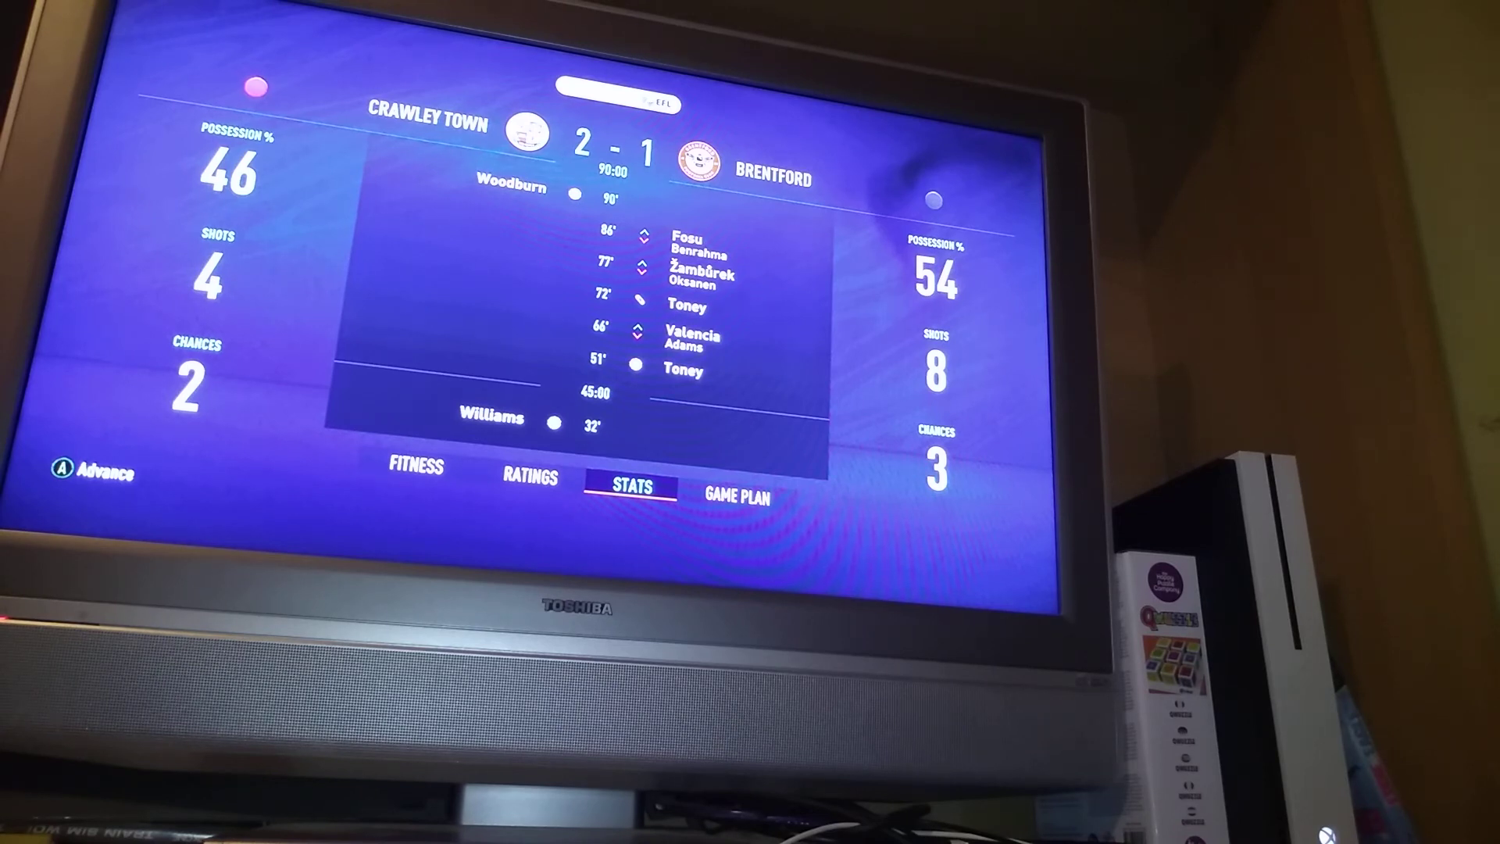
# - Move from the full-time stats to the EFL Championship table showing Crawley Town top after 11 games
pyautogui.press('Return')
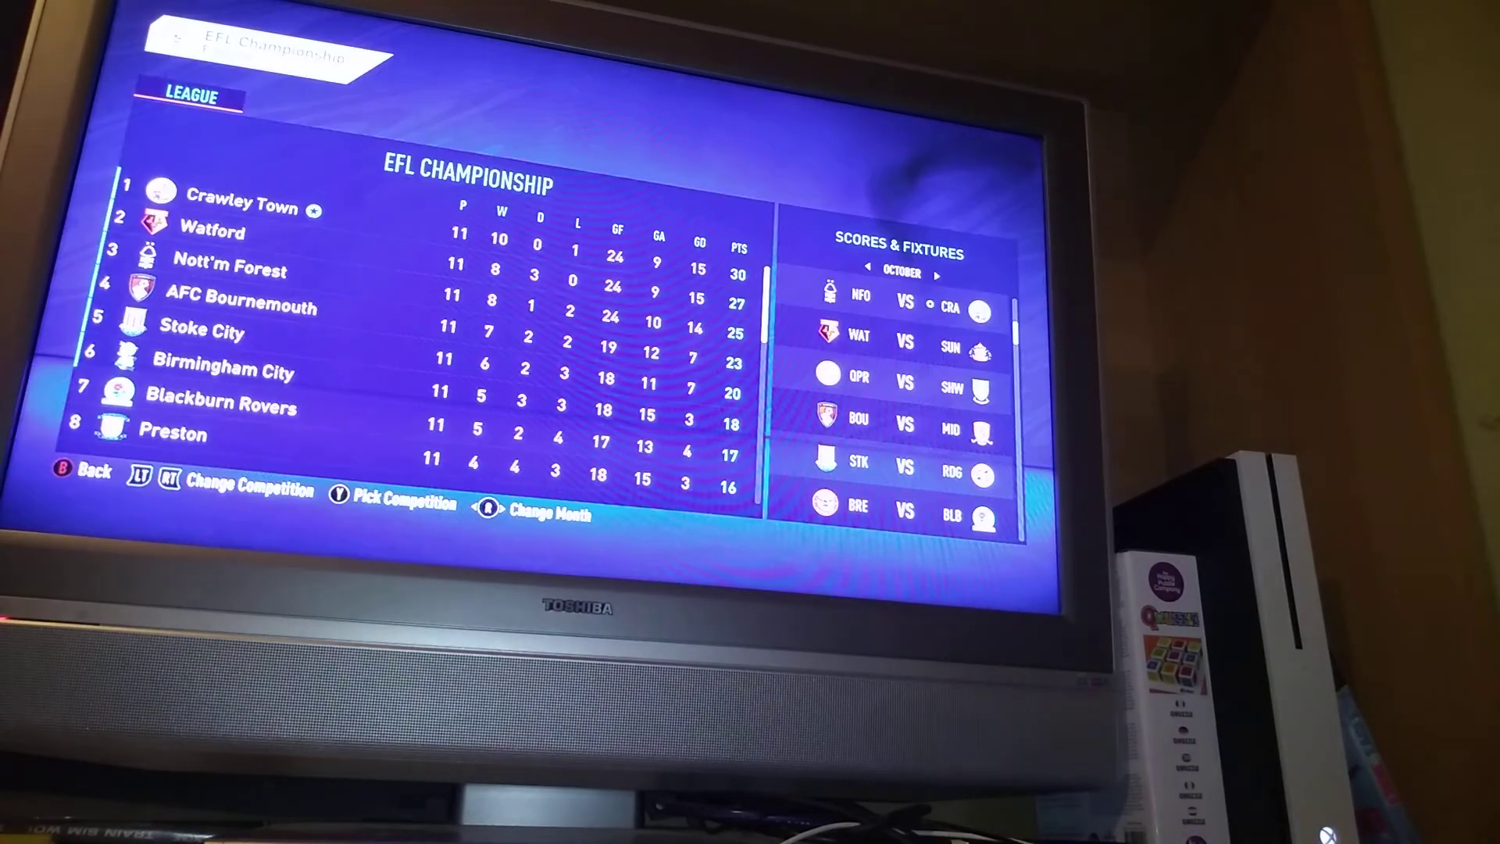